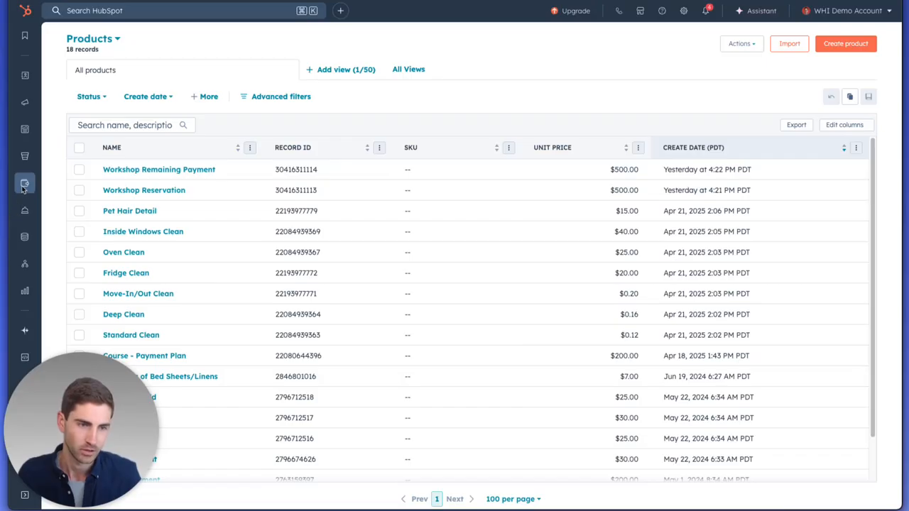
- Open Workshop Reservation and check its description and $500.00 one-time flat-rate unit price
{"action": "mouse_move", "coordinate": [26, 186]}
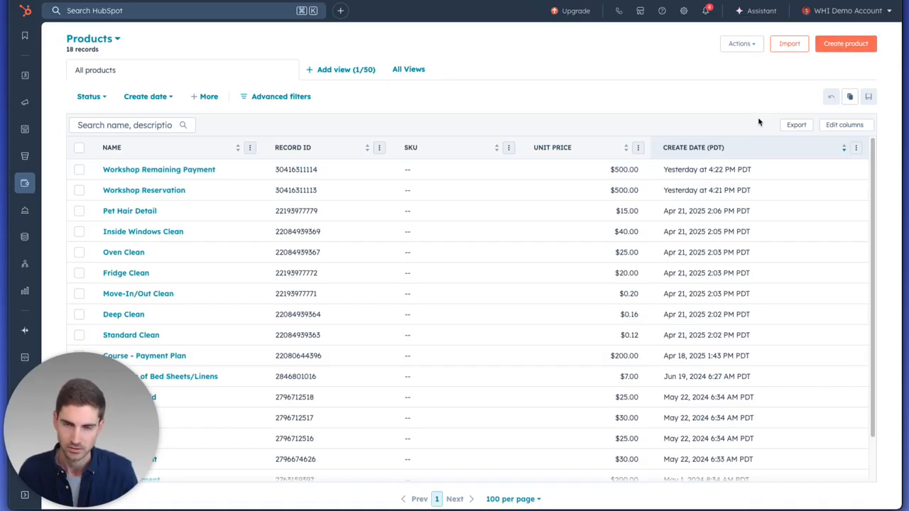
{"action": "left_click", "coordinate": [149, 191]}
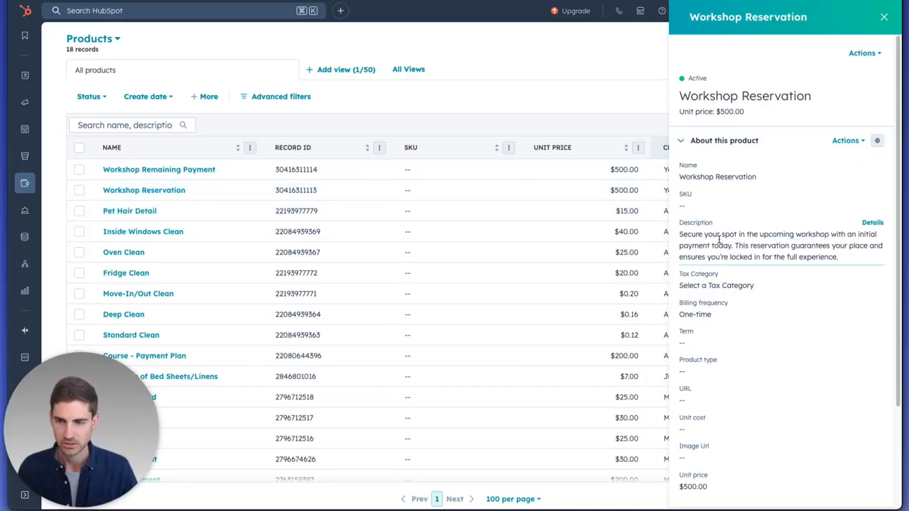
{"action": "scroll", "coordinate": [710, 260], "scroll_direction": "down", "scroll_amount": 1}
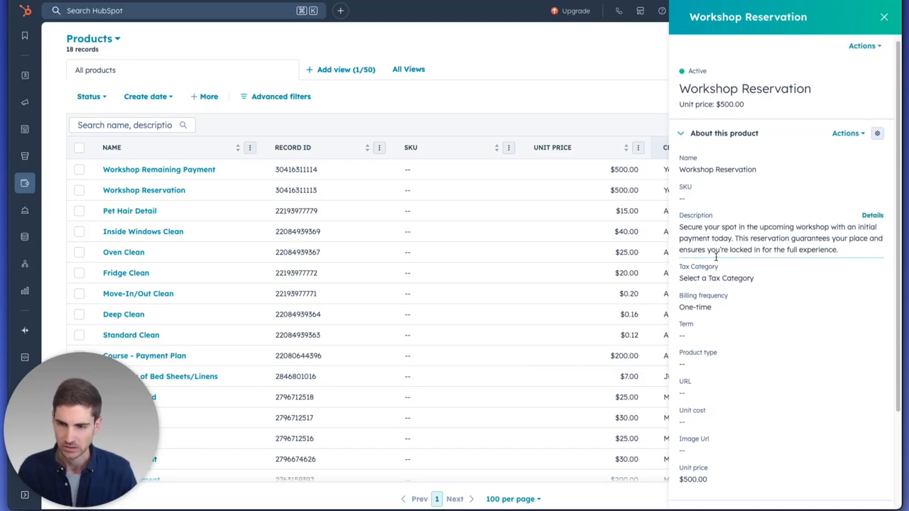
{"action": "scroll", "coordinate": [706, 262], "scroll_direction": "down", "scroll_amount": 2}
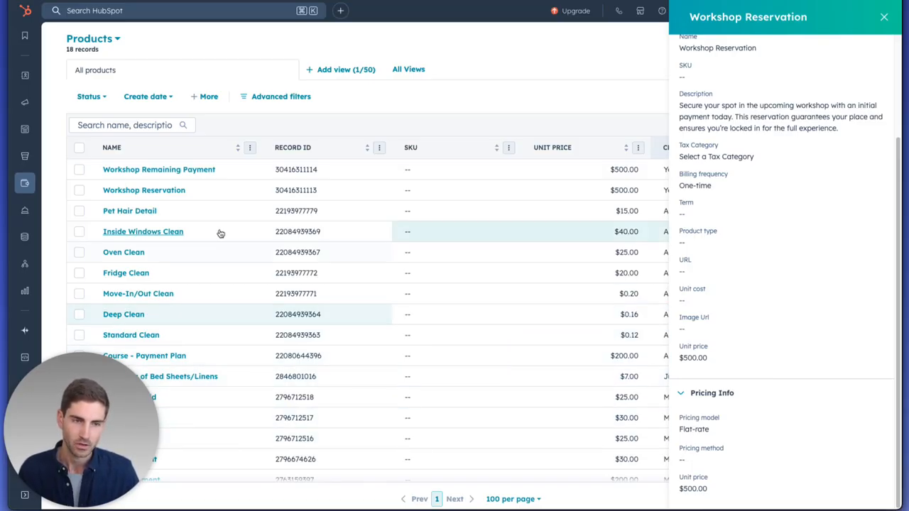
- Check Workshop Remaining Payment's weekly billing, 1-week term and $500.00 flat rate, then close the panel
{"action": "left_click", "coordinate": [166, 171]}
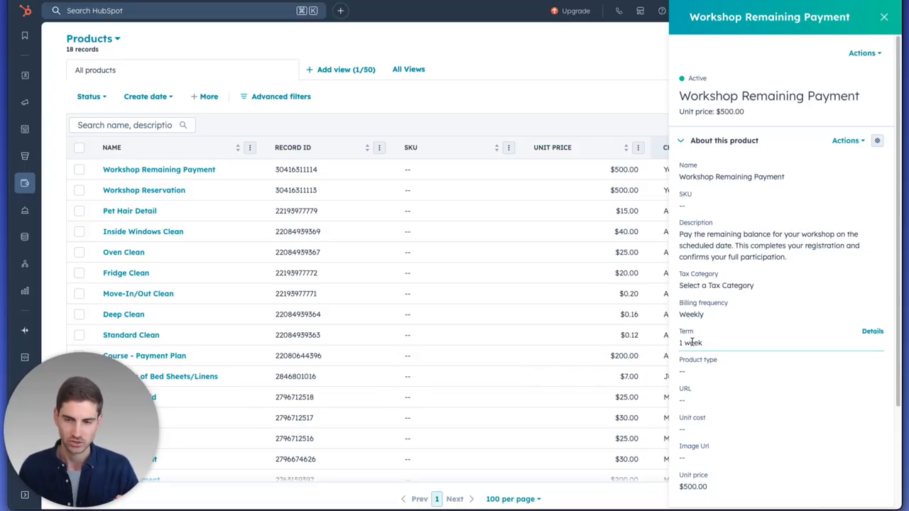
{"action": "scroll", "coordinate": [692, 342], "scroll_direction": "down", "scroll_amount": 2}
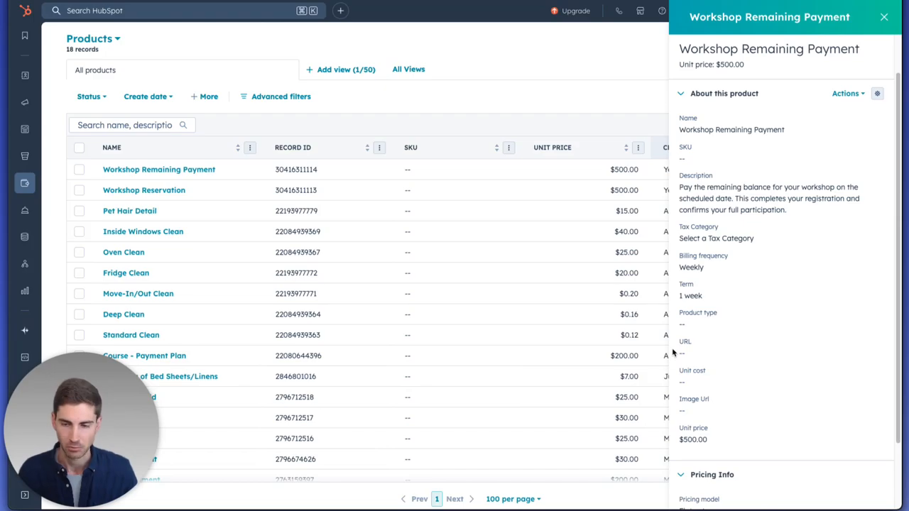
{"action": "scroll", "coordinate": [781, 391], "scroll_direction": "down", "scroll_amount": 2}
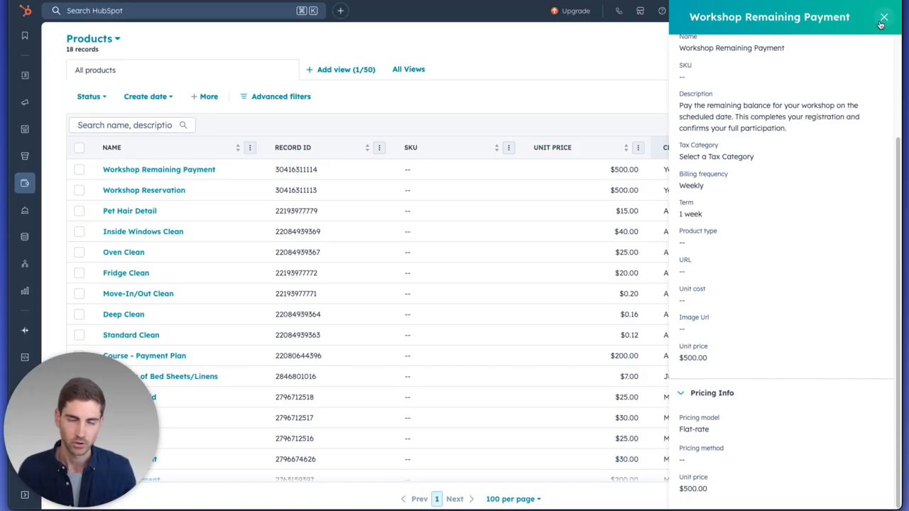
{"action": "left_click", "coordinate": [883, 19]}
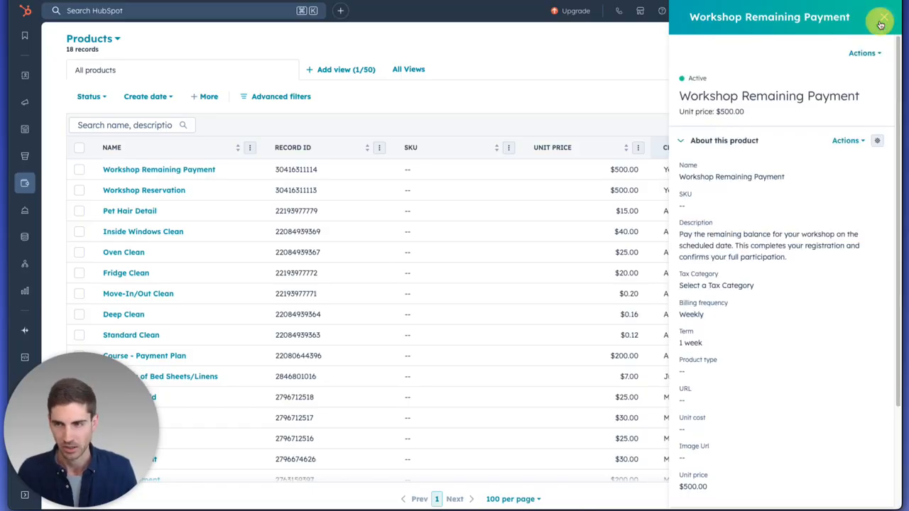
{"action": "mouse_move", "coordinate": [24, 183]}
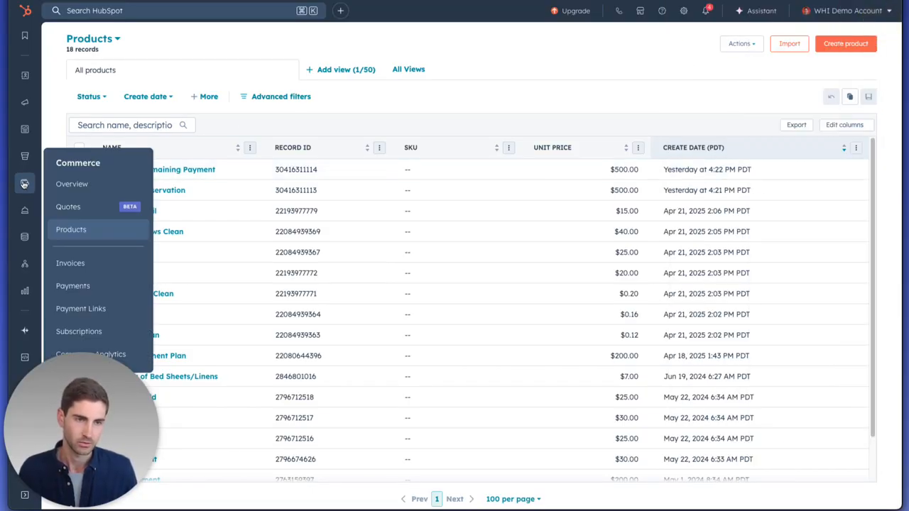
- Open the Workshop Payment Link and review both $500.00 line items and their billing start dates
{"action": "left_click", "coordinate": [71, 309]}
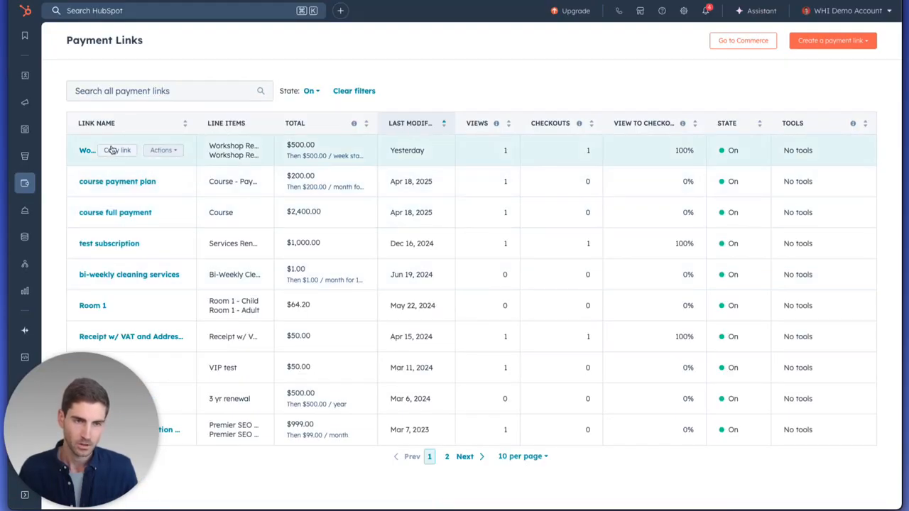
{"action": "left_click", "coordinate": [81, 149]}
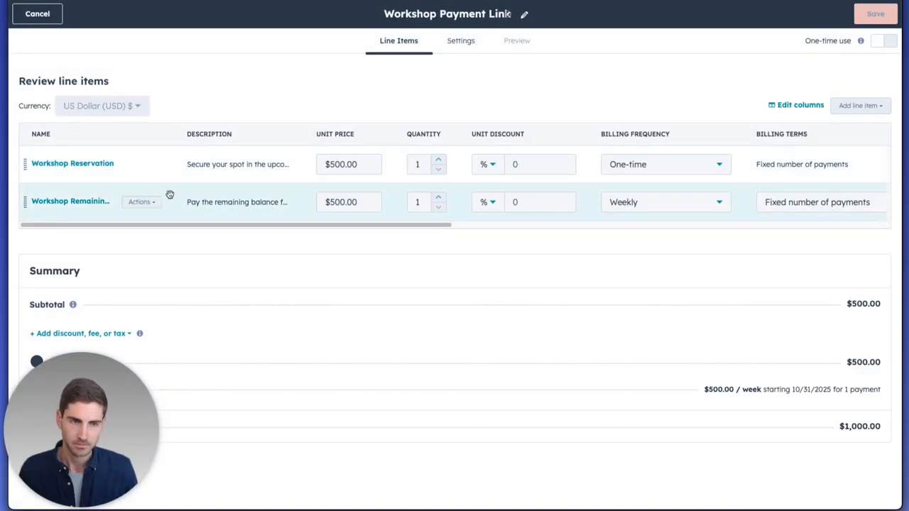
{"action": "left_click", "coordinate": [855, 105]}
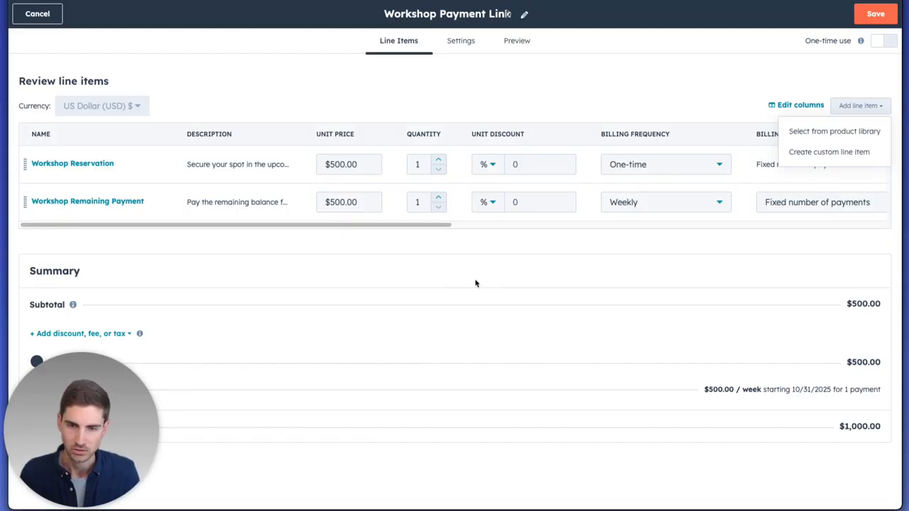
{"action": "double_click", "coordinate": [463, 264]}
{"action": "left_click_drag", "start_coordinate": [416, 226], "coordinate": [734, 237]}
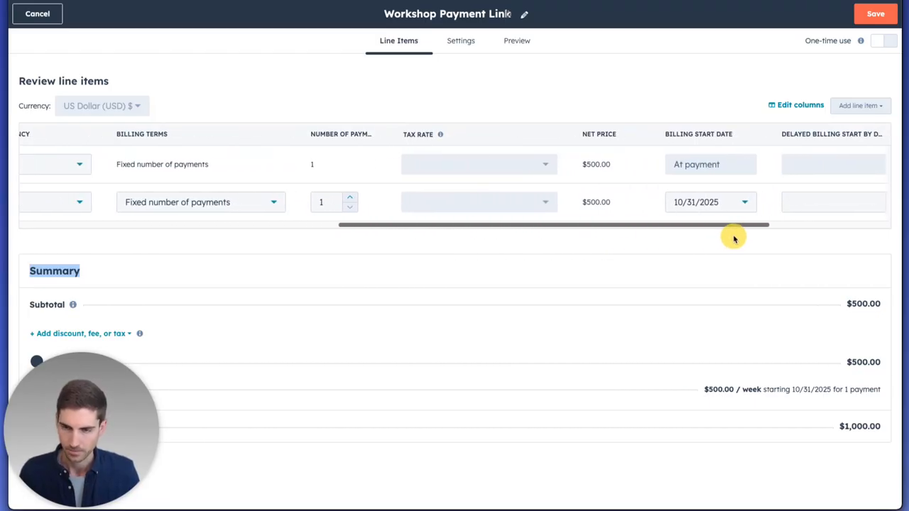
{"action": "left_click_drag", "start_coordinate": [653, 226], "coordinate": [487, 260]}
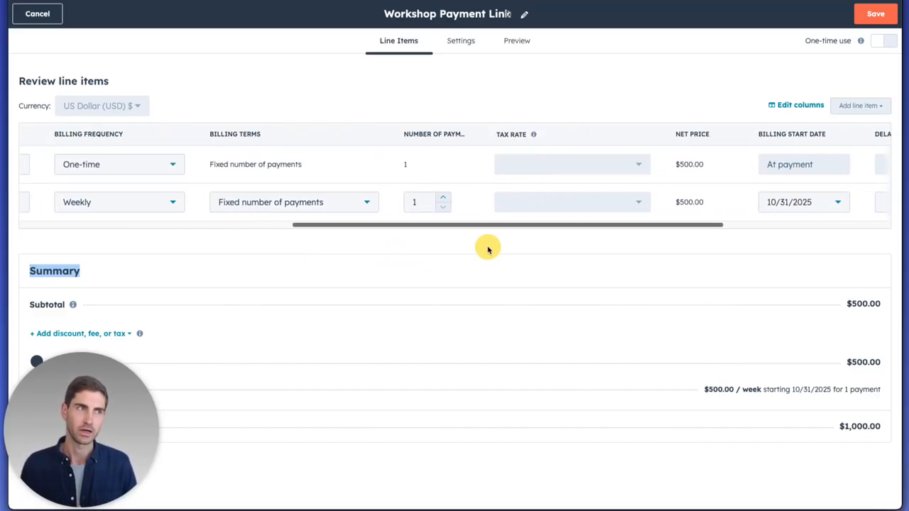
{"action": "left_click_drag", "start_coordinate": [487, 246], "coordinate": [177, 228]}
{"action": "left_click", "coordinate": [142, 204]}
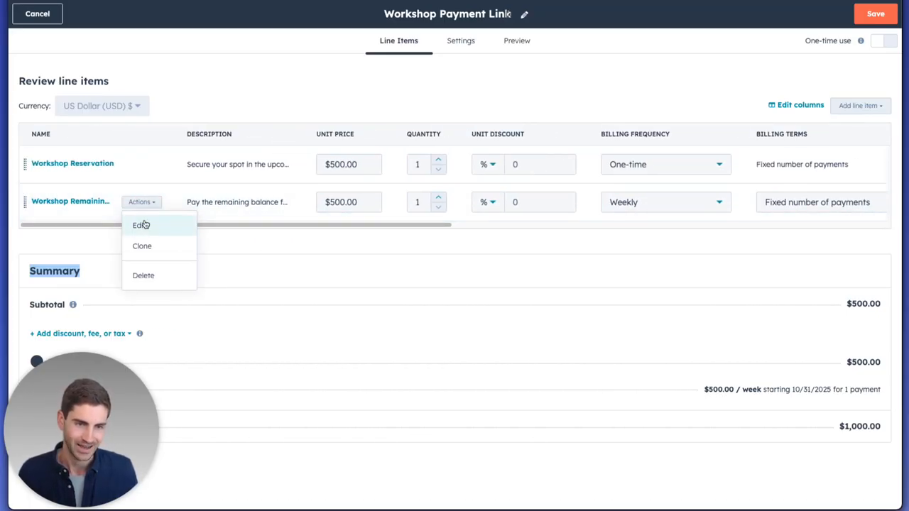
{"action": "left_click", "coordinate": [140, 226]}
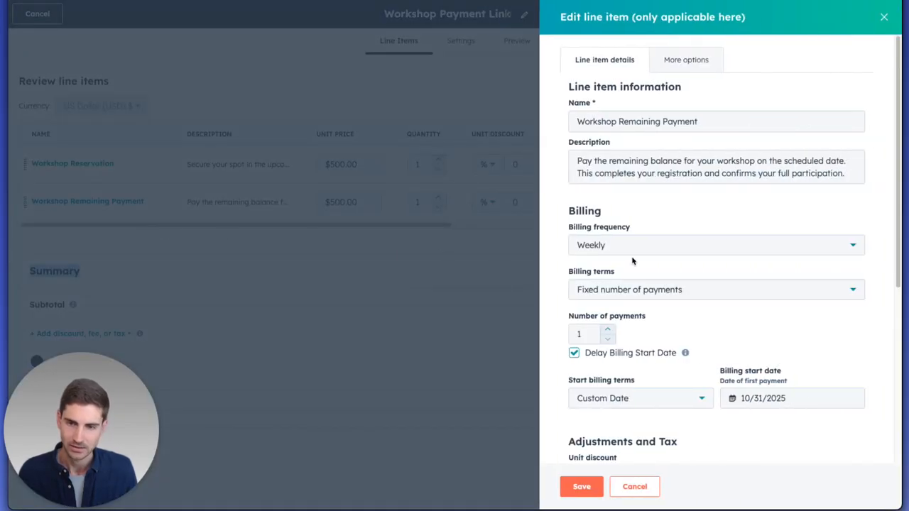
{"action": "scroll", "coordinate": [625, 259], "scroll_direction": "down", "scroll_amount": 2}
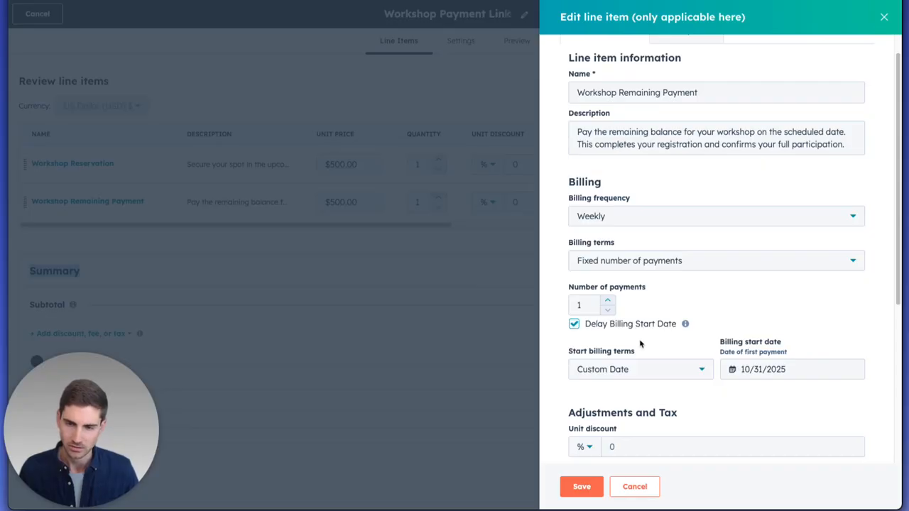
{"action": "left_click", "coordinate": [624, 372]}
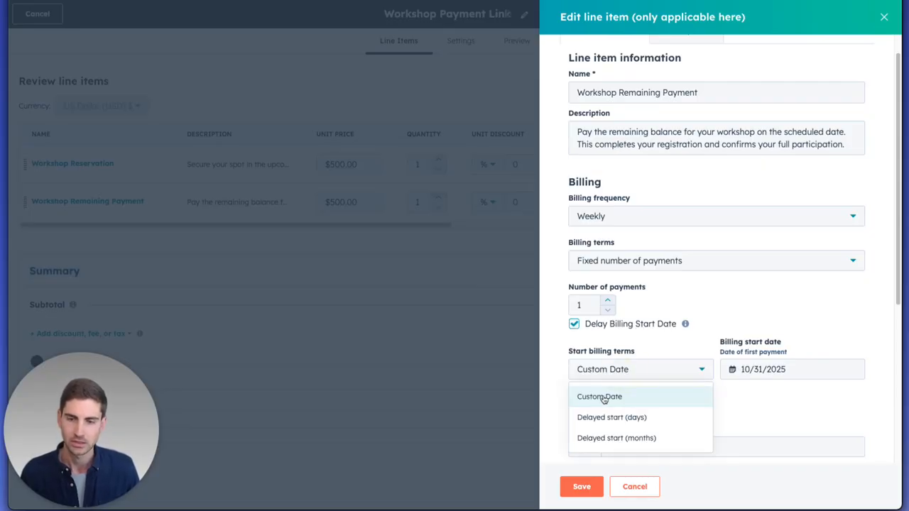
{"action": "left_click", "coordinate": [748, 398]}
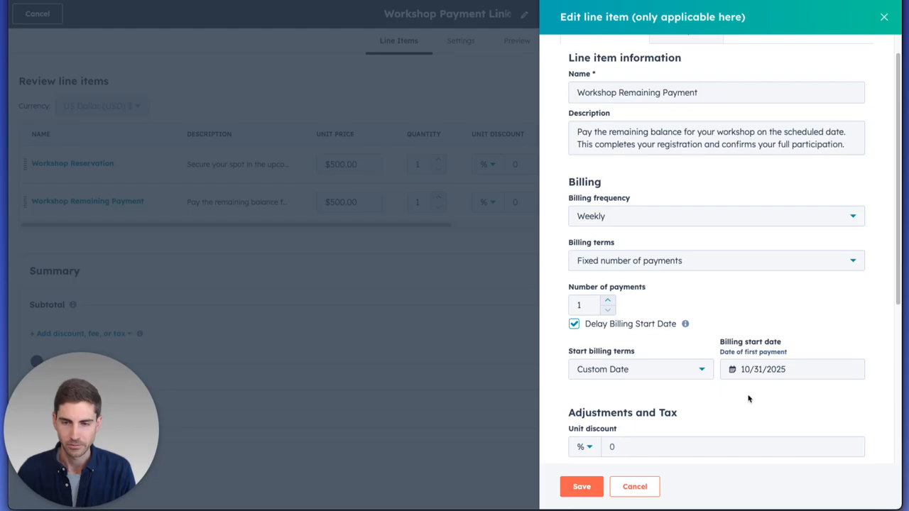
{"action": "left_click", "coordinate": [667, 378]}
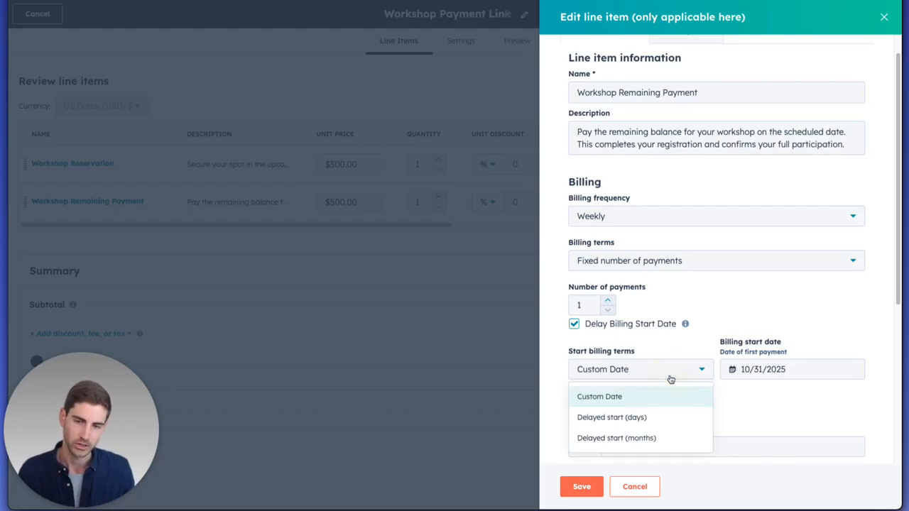
{"action": "left_click", "coordinate": [735, 406]}
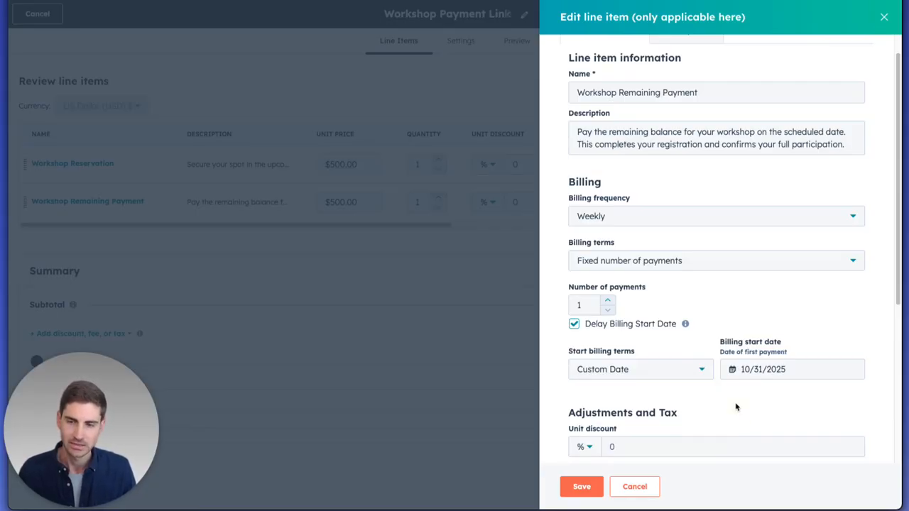
{"action": "scroll", "coordinate": [692, 395], "scroll_direction": "down", "scroll_amount": 4}
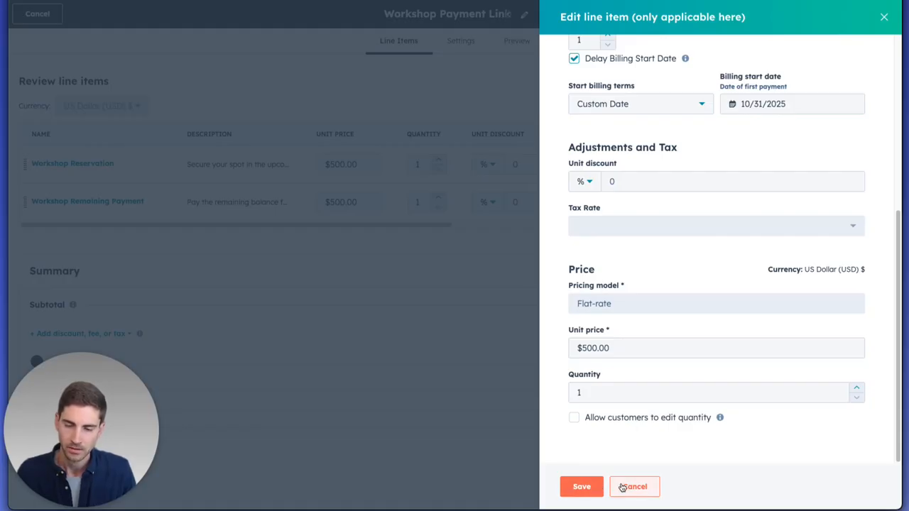
{"action": "left_click", "coordinate": [884, 16]}
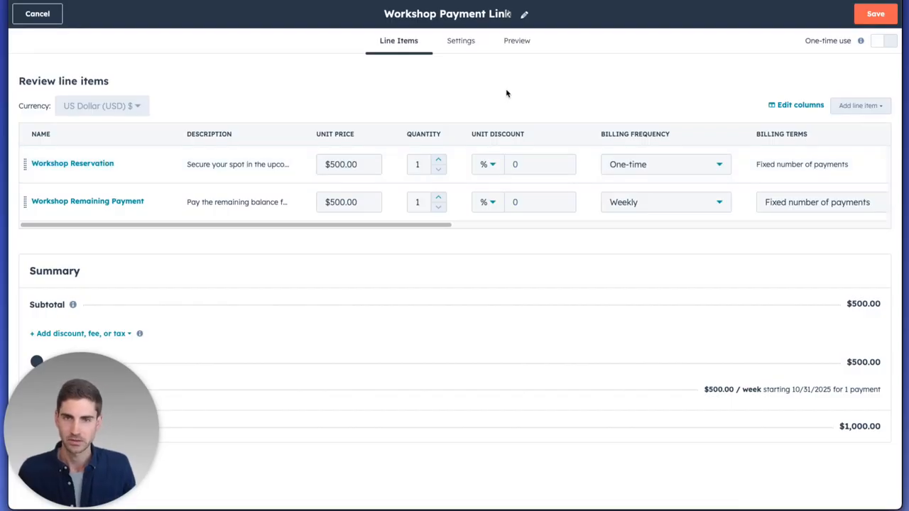
- Review the Workshop Payment Link's Settings tab
{"action": "left_click", "coordinate": [460, 45]}
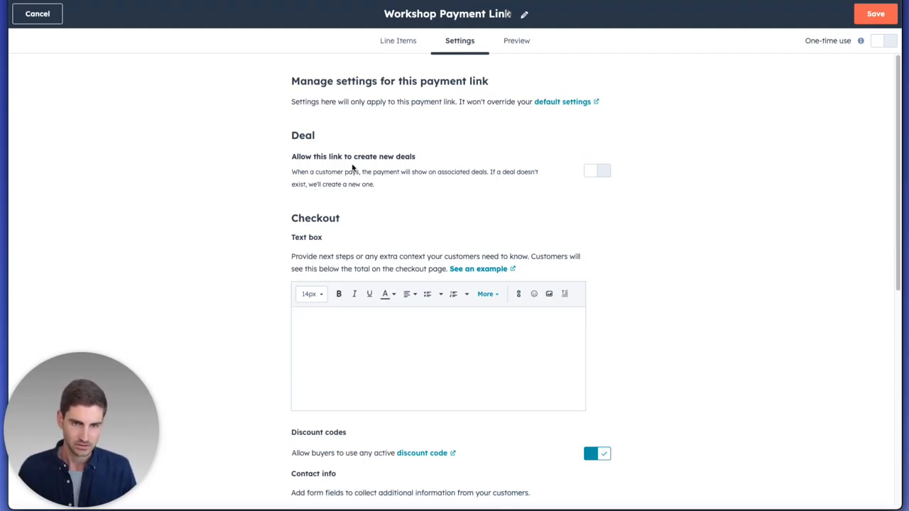
{"action": "scroll", "coordinate": [329, 235], "scroll_direction": "down", "scroll_amount": 2}
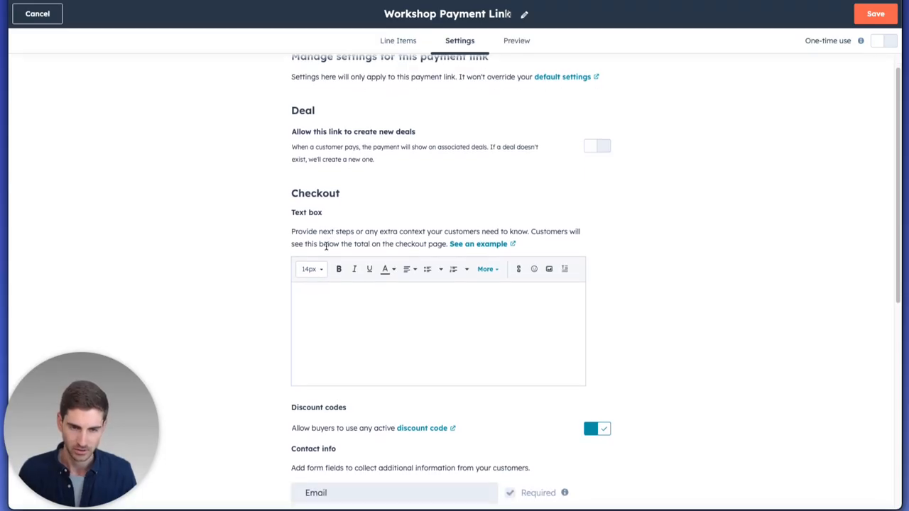
{"action": "scroll", "coordinate": [331, 243], "scroll_direction": "down", "scroll_amount": 1}
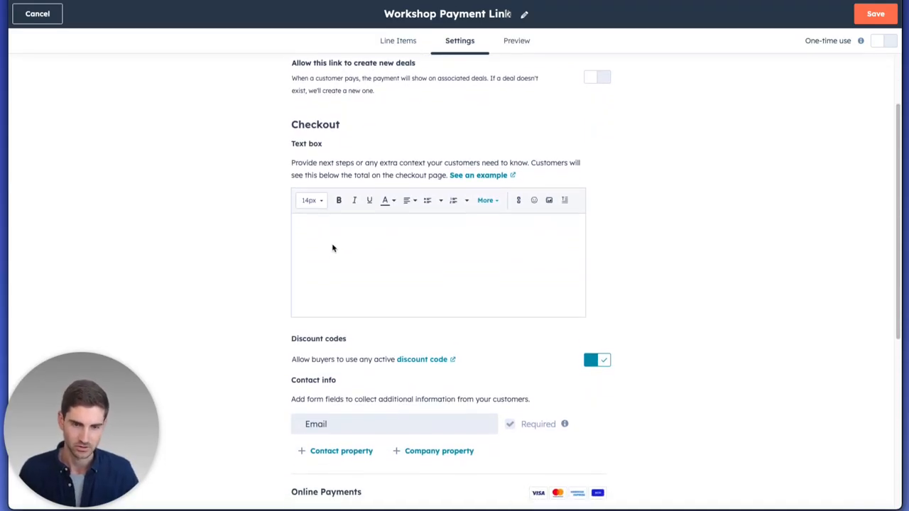
{"action": "scroll", "coordinate": [332, 245], "scroll_direction": "down", "scroll_amount": 3}
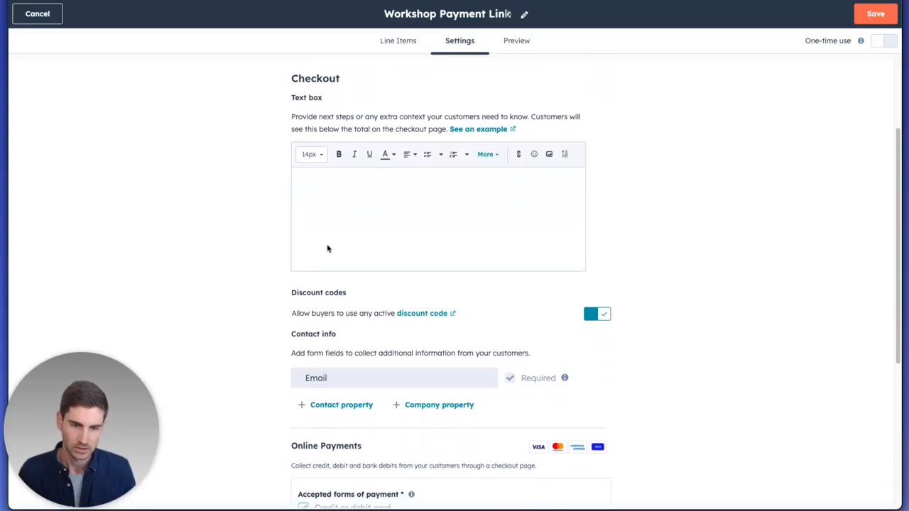
{"action": "scroll", "coordinate": [327, 247], "scroll_direction": "down", "scroll_amount": 5}
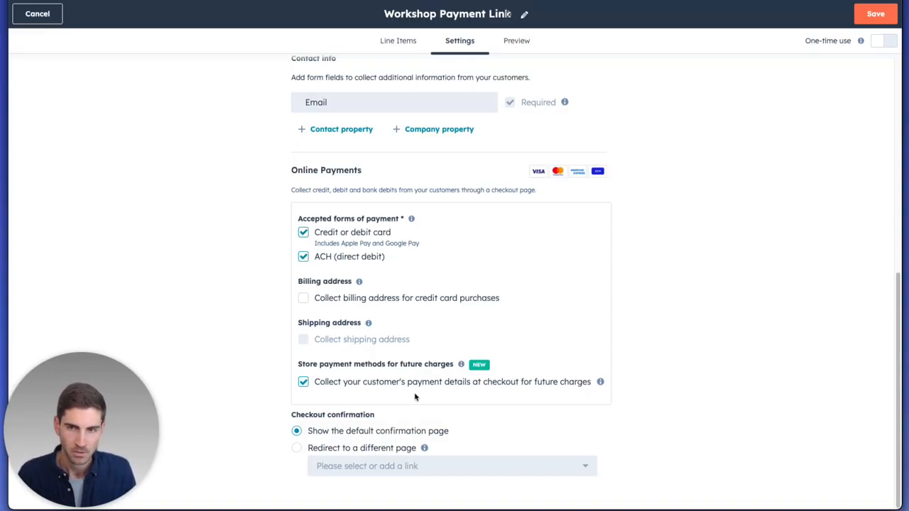
- Save the payment link from Line Items and select its checkout URL in the share dialog
{"action": "left_click", "coordinate": [392, 40]}
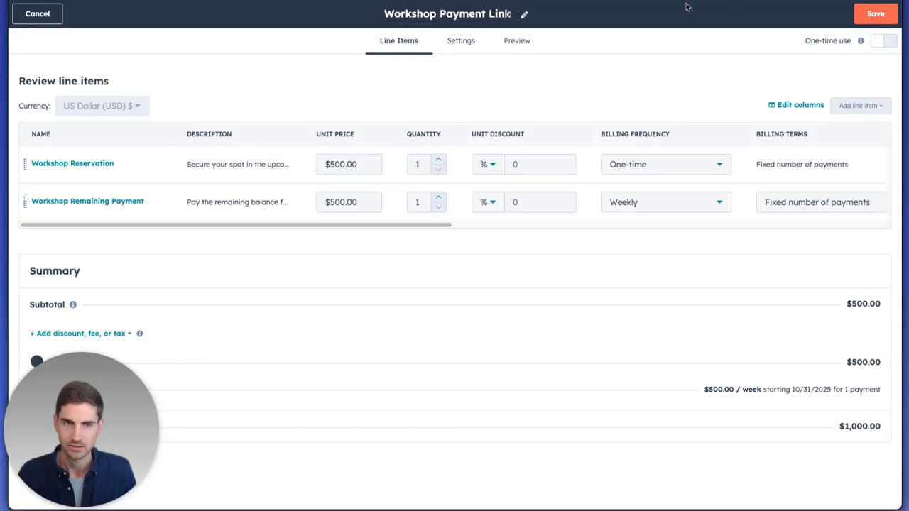
{"action": "left_click", "coordinate": [888, 13]}
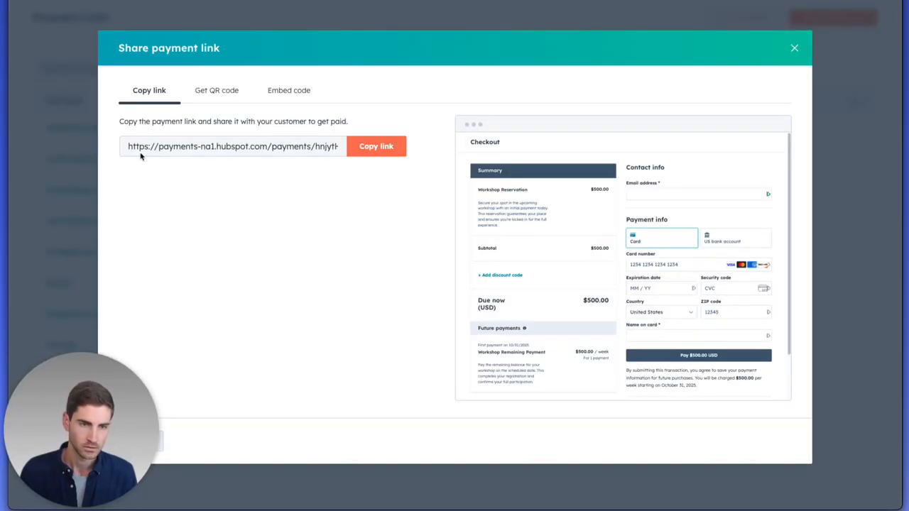
{"action": "left_click", "coordinate": [177, 147]}
{"action": "right_click", "coordinate": [177, 147]}
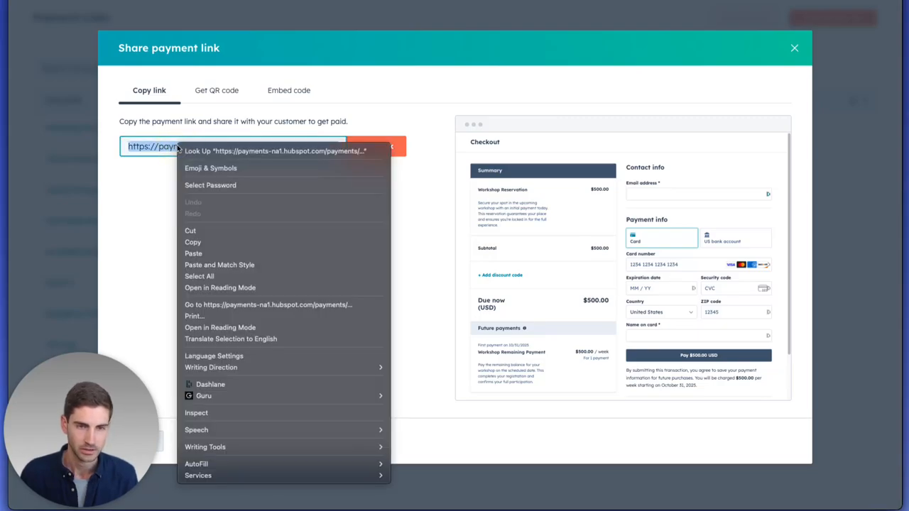
- Go to the payment URL's $500.00 checkout page and enter the test customer's e-mail address
{"action": "left_click", "coordinate": [213, 304]}
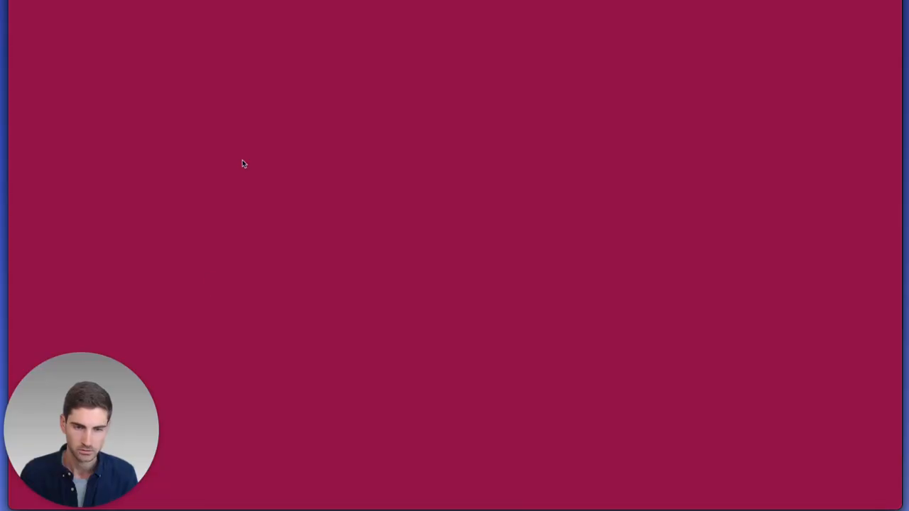
{"action": "left_click", "coordinate": [495, 98]}
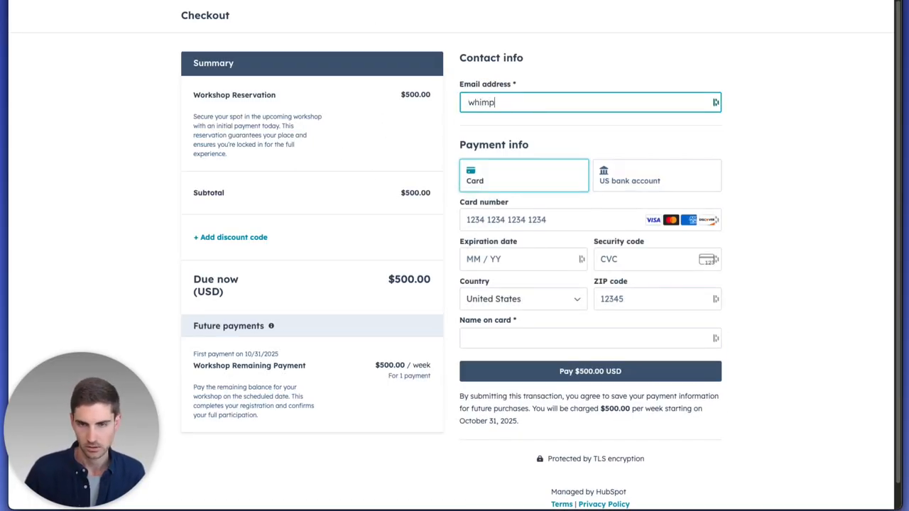
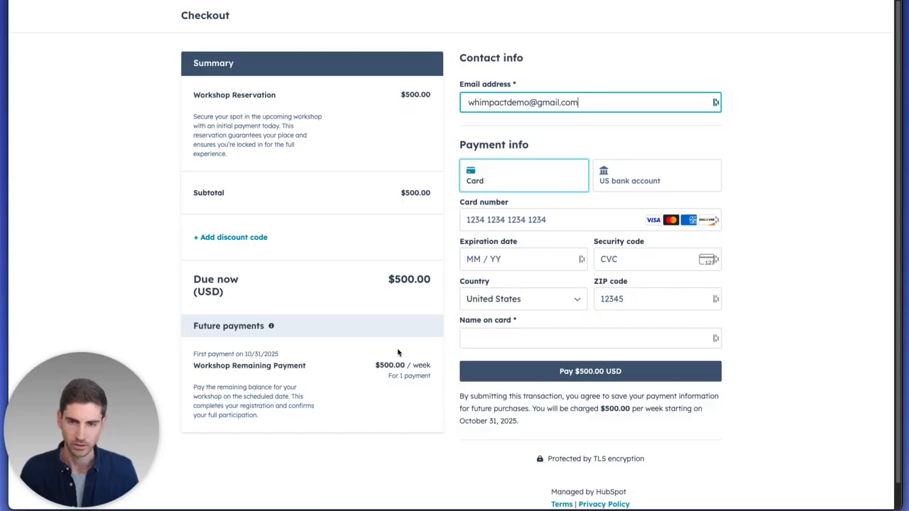
- Fill in the test card number, expiry, CVC, ZIP and the cardholder's name
{"action": "left_click", "coordinate": [477, 223]}
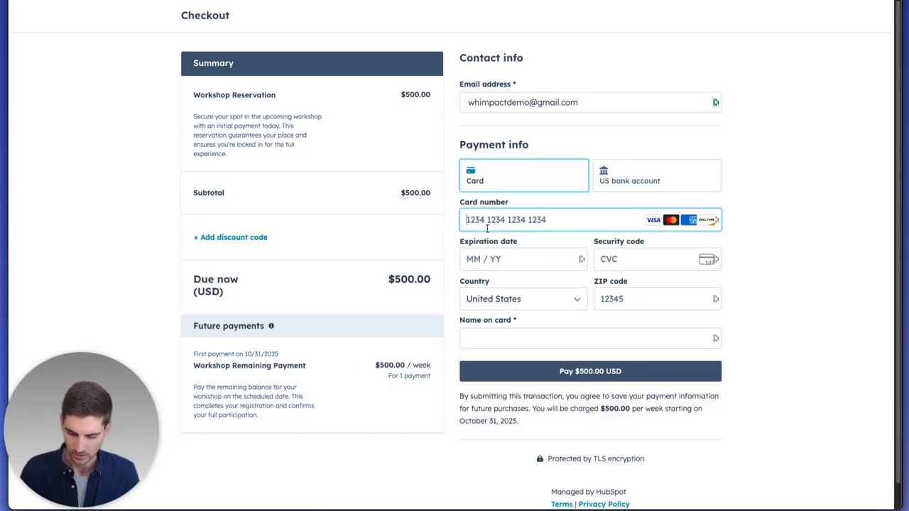
{"action": "type", "text": "4242 4242 424"}
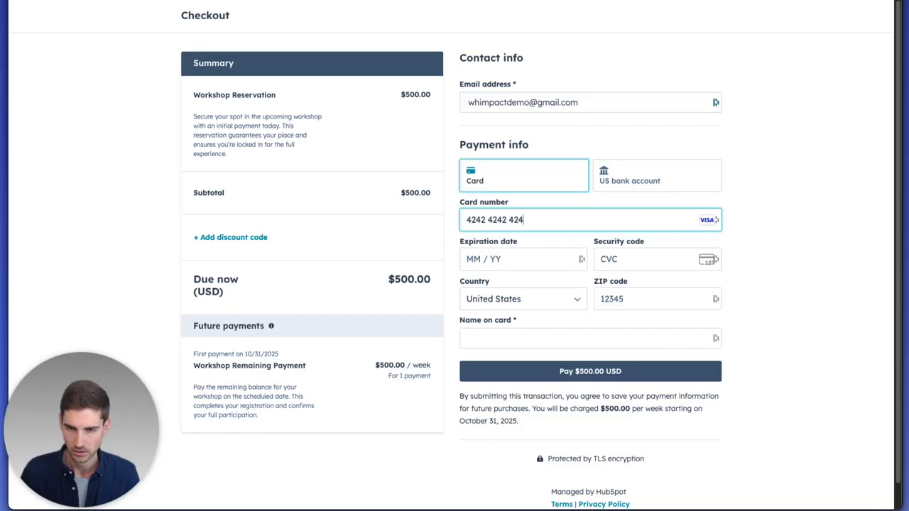
{"action": "type", "text": "2 4242"}
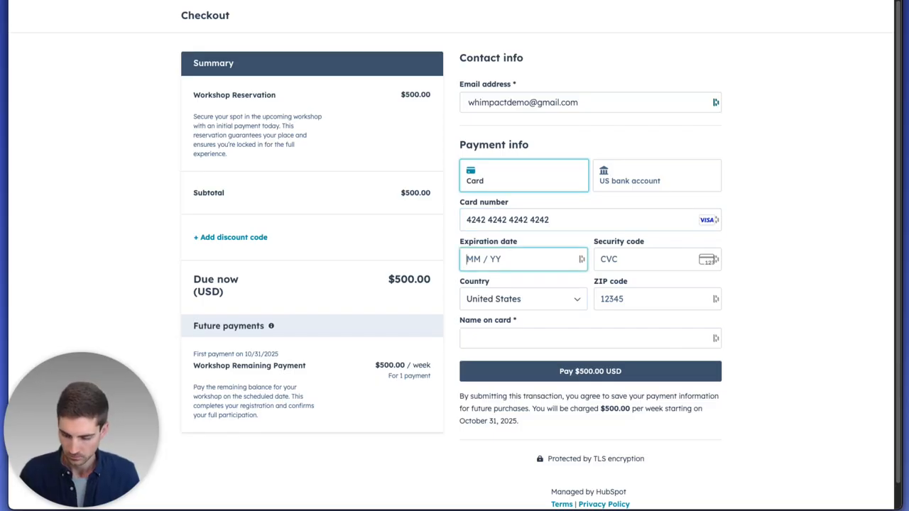
{"action": "type", "text": "1125"}
{"action": "type", "text": "123"}
{"action": "type", "text": "12345"}
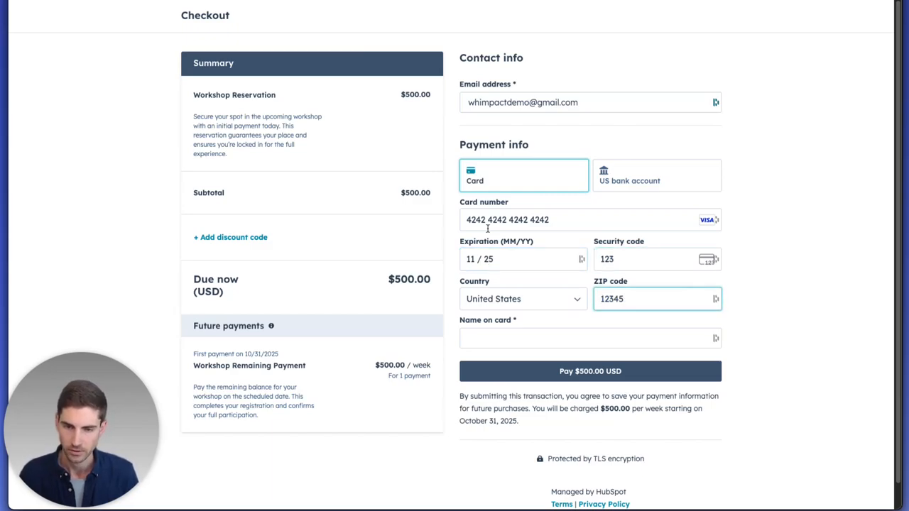
{"action": "left_click", "coordinate": [548, 338]}
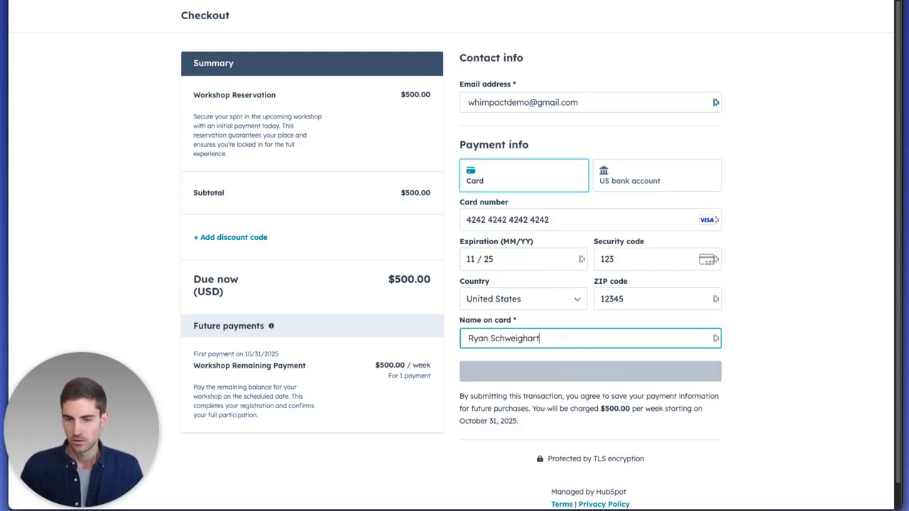
{"action": "key", "text": "ctrl+a"}
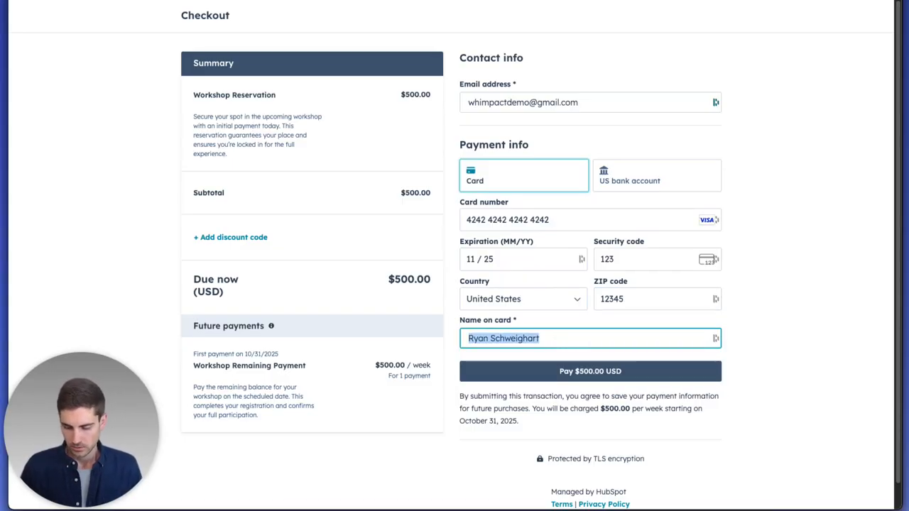
{"action": "type", "text": "Bob Smith"}
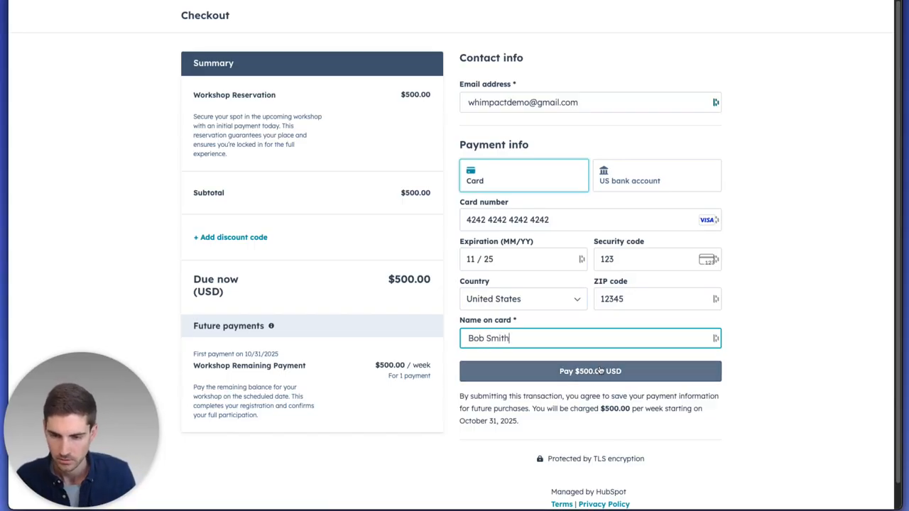
- Pay $500.00 USD, confirm the success message, and close the Share payment link dialog
{"action": "left_click", "coordinate": [595, 372]}
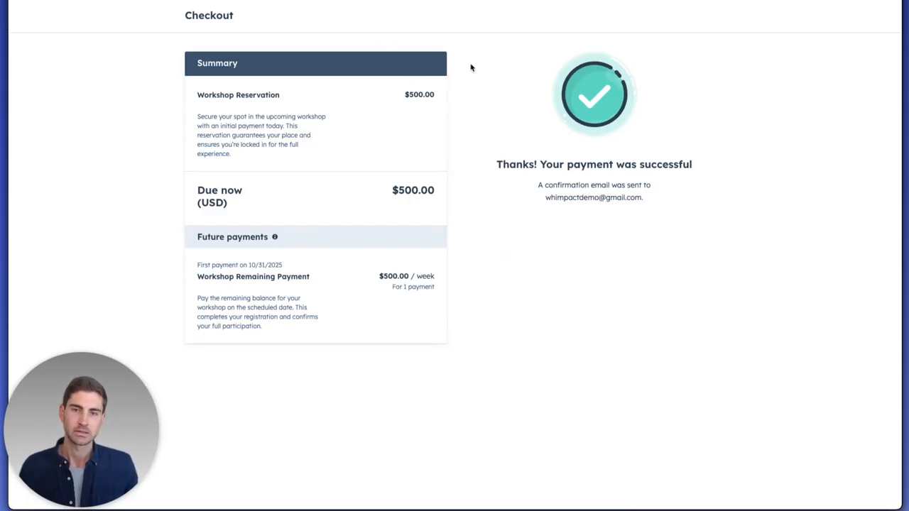
{"action": "left_click_drag", "start_coordinate": [552, 164], "coordinate": [692, 166]}
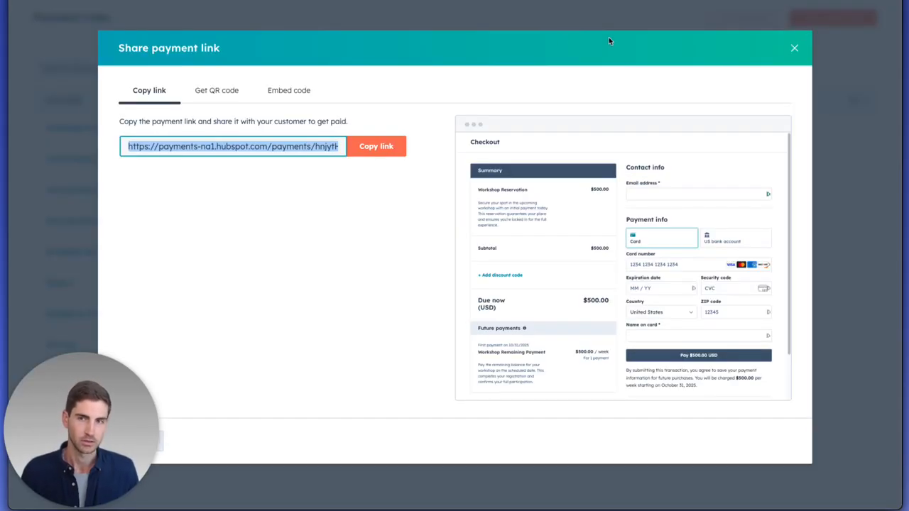
{"action": "left_click", "coordinate": [794, 47]}
- Search Contacts for the test customer's e-mail and open the matching contact record
{"action": "mouse_move", "coordinate": [26, 35]}
{"action": "mouse_move", "coordinate": [26, 78]}
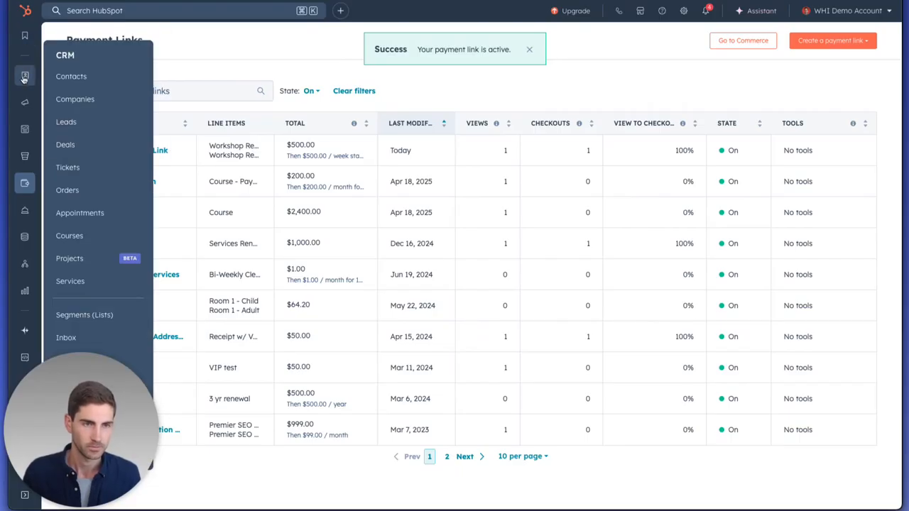
{"action": "left_click", "coordinate": [81, 80]}
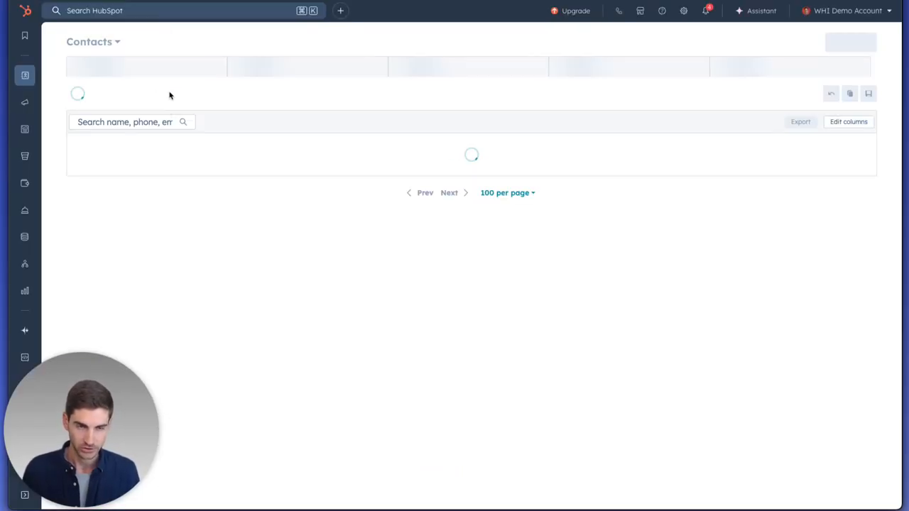
{"action": "left_click", "coordinate": [94, 122]}
{"action": "type", "text": "whimpact"}
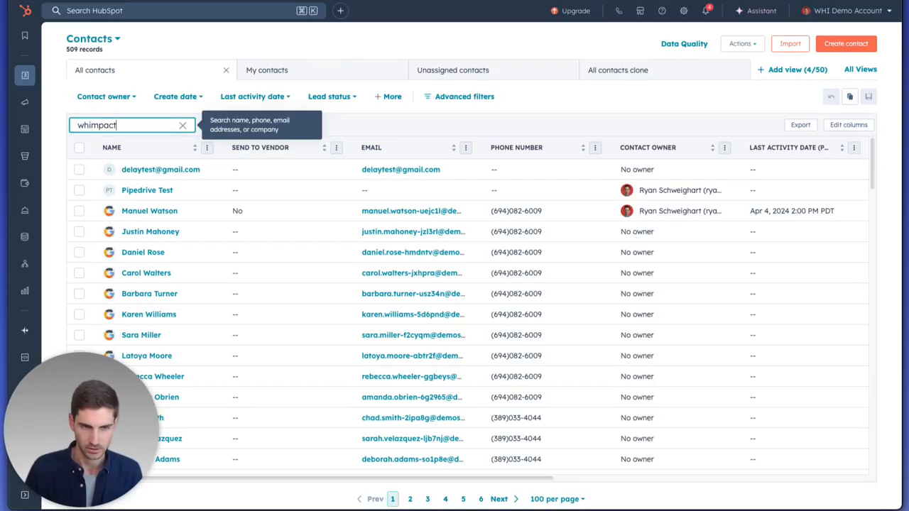
{"action": "type", "text": "demo"}
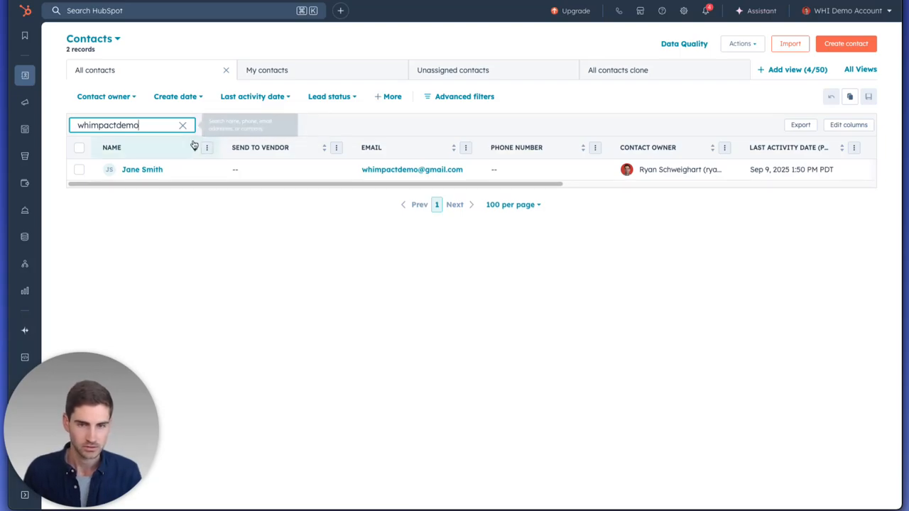
{"action": "left_click", "coordinate": [131, 170]}
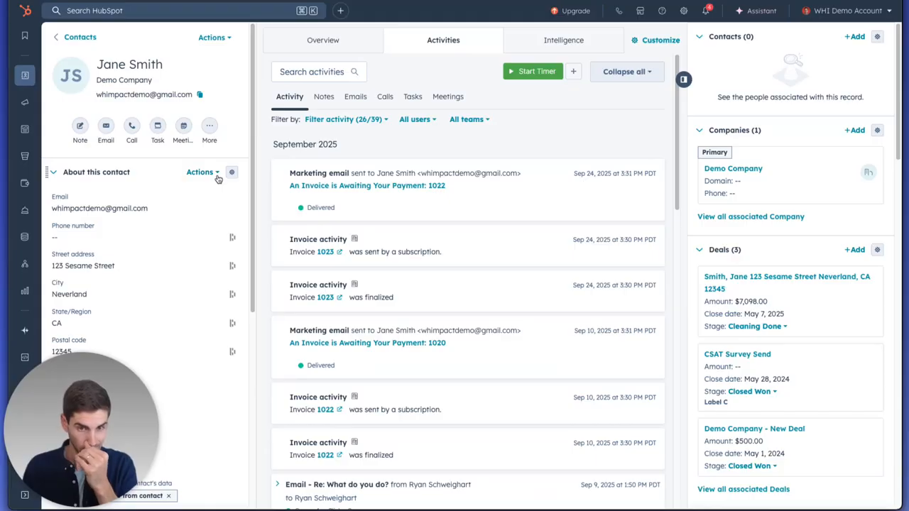
- Reload the contact to confirm the $500.00 payment succeeded and find the scheduled subscription
{"action": "left_click", "coordinate": [54, 2]}
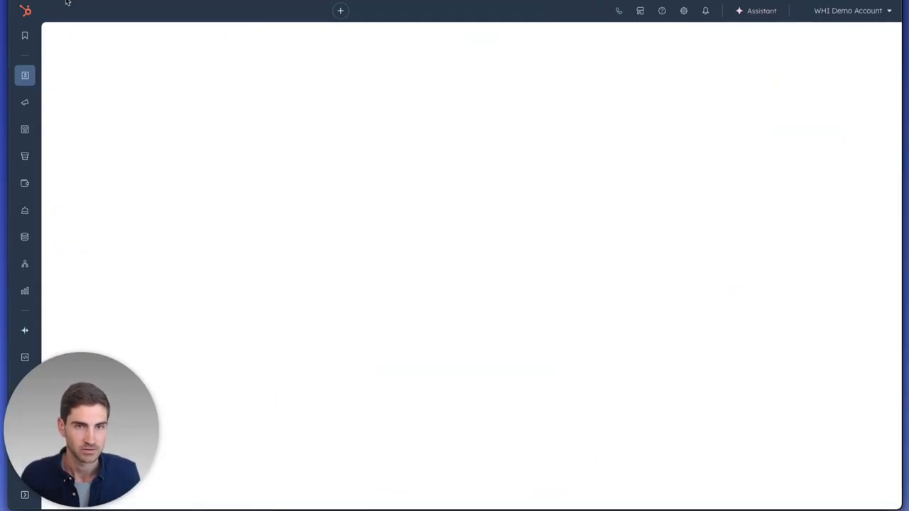
{"action": "left_click_drag", "start_coordinate": [298, 186], "coordinate": [384, 186]}
{"action": "left_click_drag", "start_coordinate": [587, 174], "coordinate": [671, 173]}
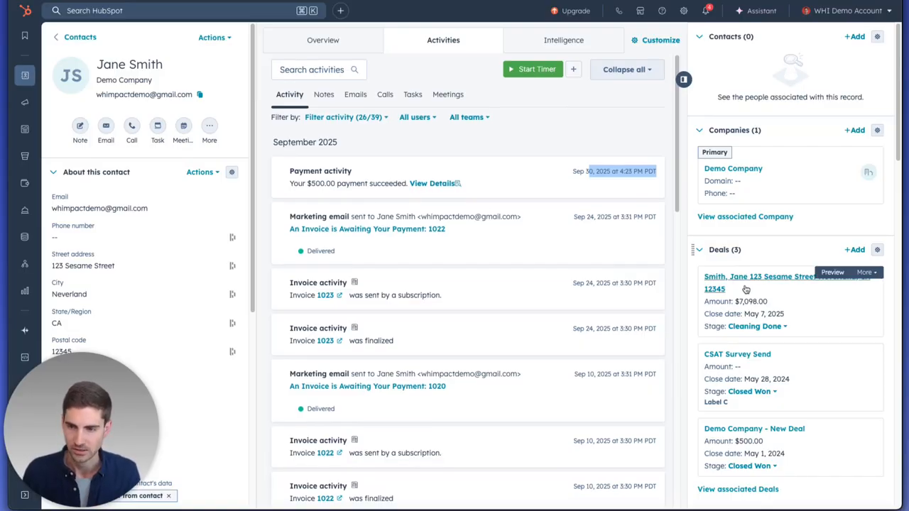
{"action": "scroll", "coordinate": [737, 287], "scroll_direction": "down", "scroll_amount": 4}
{"action": "scroll", "coordinate": [737, 287], "scroll_direction": "down", "scroll_amount": 13}
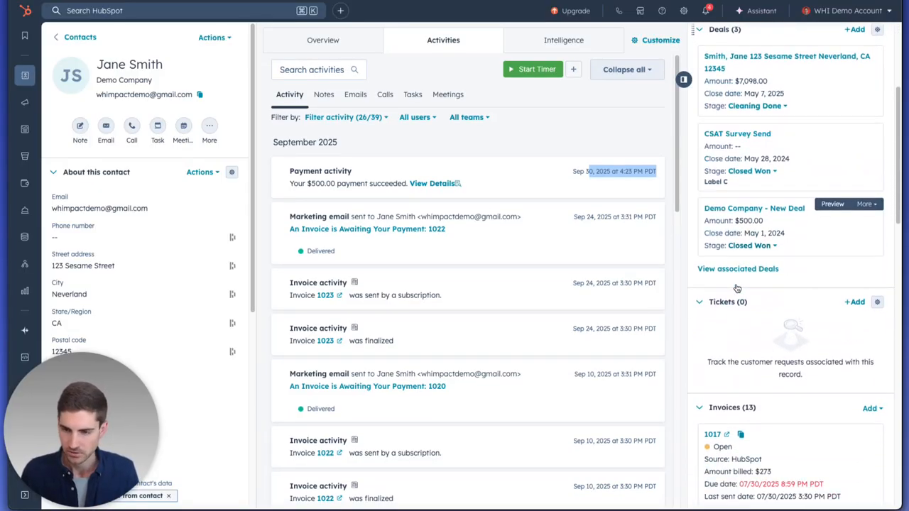
{"action": "scroll", "coordinate": [737, 291], "scroll_direction": "down", "scroll_amount": 11}
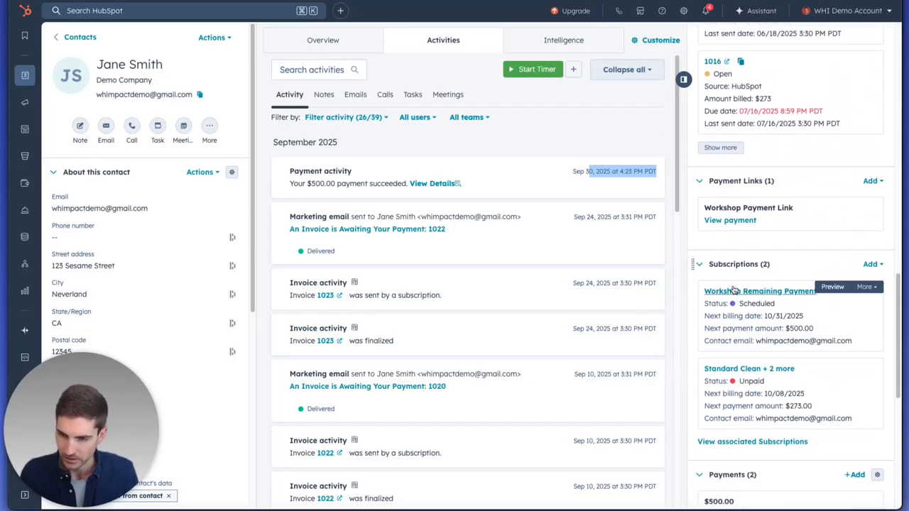
{"action": "scroll", "coordinate": [753, 284], "scroll_direction": "down", "scroll_amount": 3}
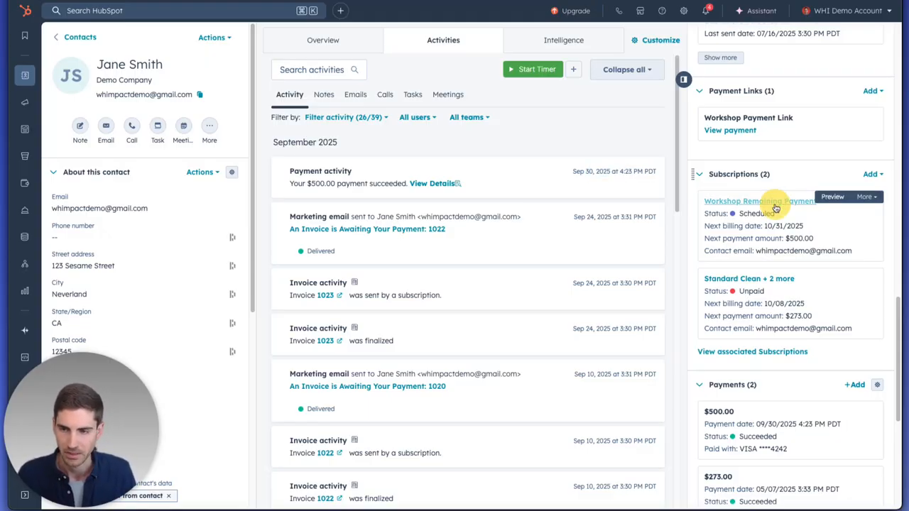
- Open the Workshop Remaining Payment subscription, scheduled $500.00 on Oct 31, 2025, and view its Actions
{"action": "left_click", "coordinate": [774, 203]}
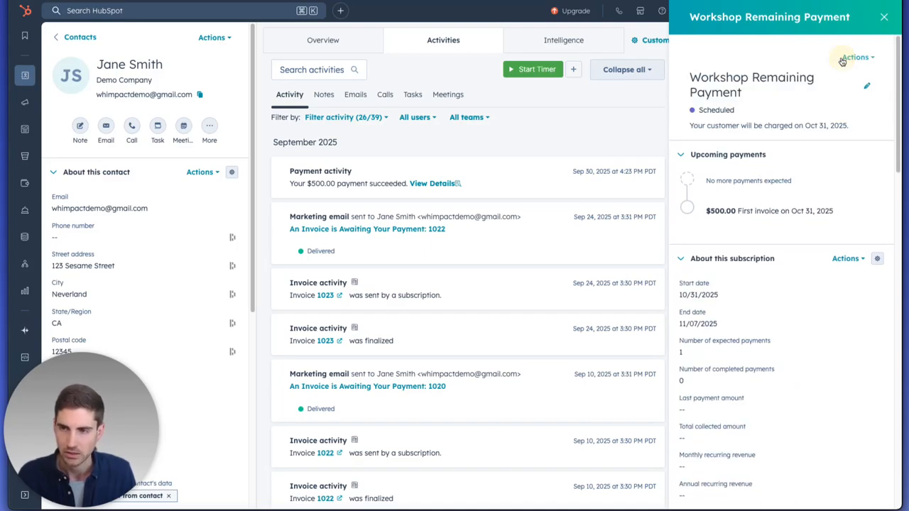
{"action": "left_click", "coordinate": [852, 57]}
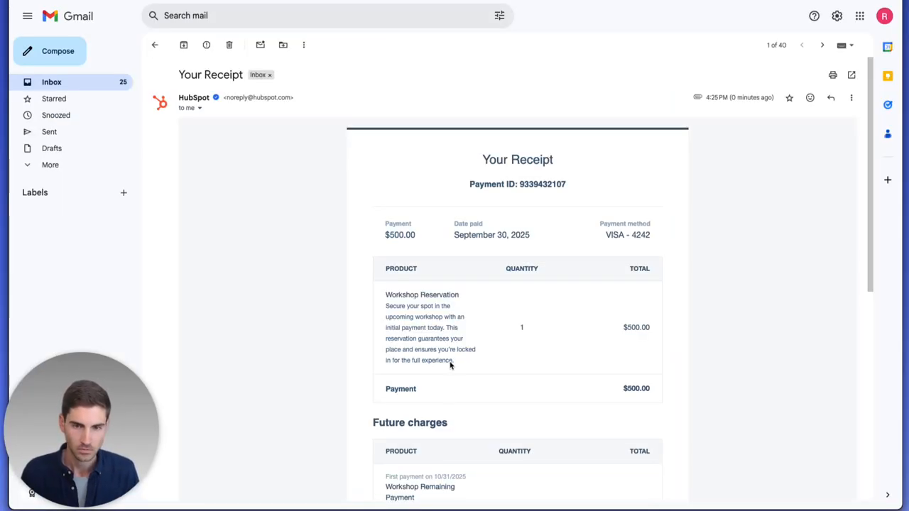
{"action": "scroll", "coordinate": [450, 365], "scroll_direction": "down", "scroll_amount": 1}
{"action": "scroll", "coordinate": [450, 365], "scroll_direction": "up", "scroll_amount": 2}
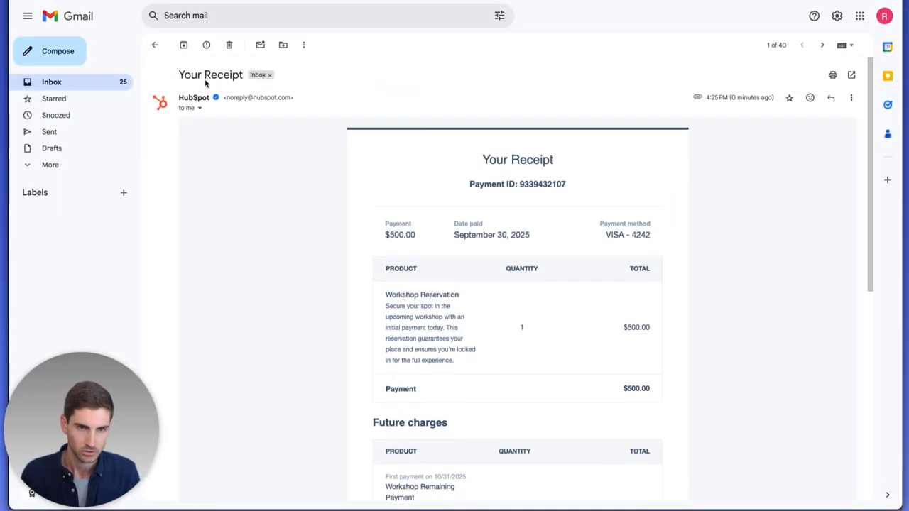
{"action": "scroll", "coordinate": [468, 262], "scroll_direction": "down", "scroll_amount": 2}
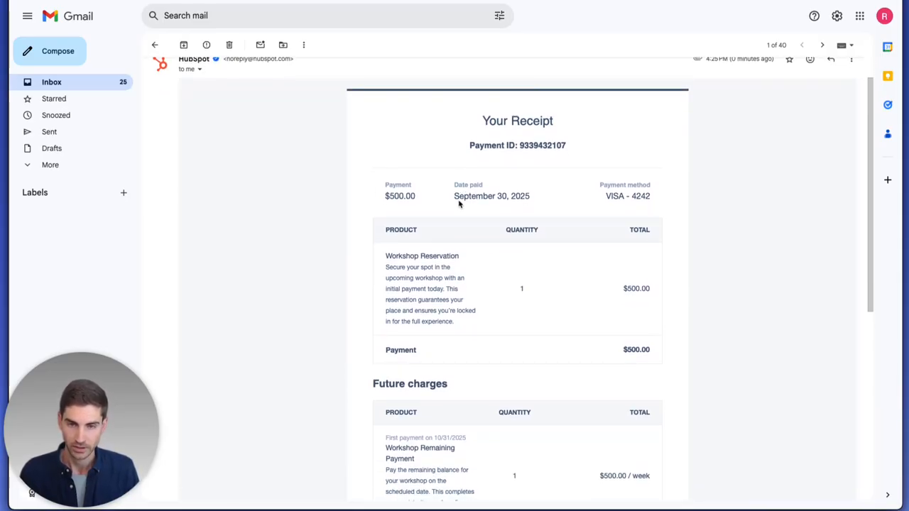
{"action": "scroll", "coordinate": [505, 194], "scroll_direction": "down", "scroll_amount": 5}
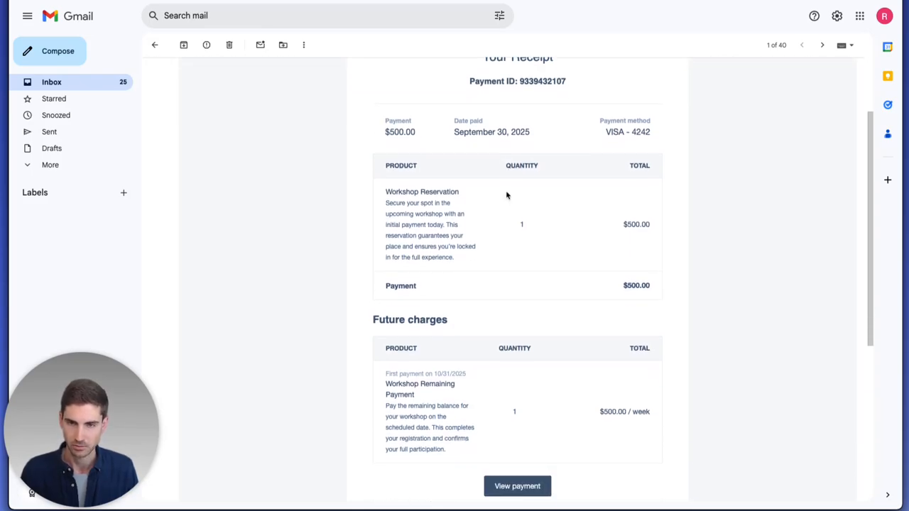
{"action": "left_click_drag", "start_coordinate": [391, 220], "coordinate": [430, 221]}
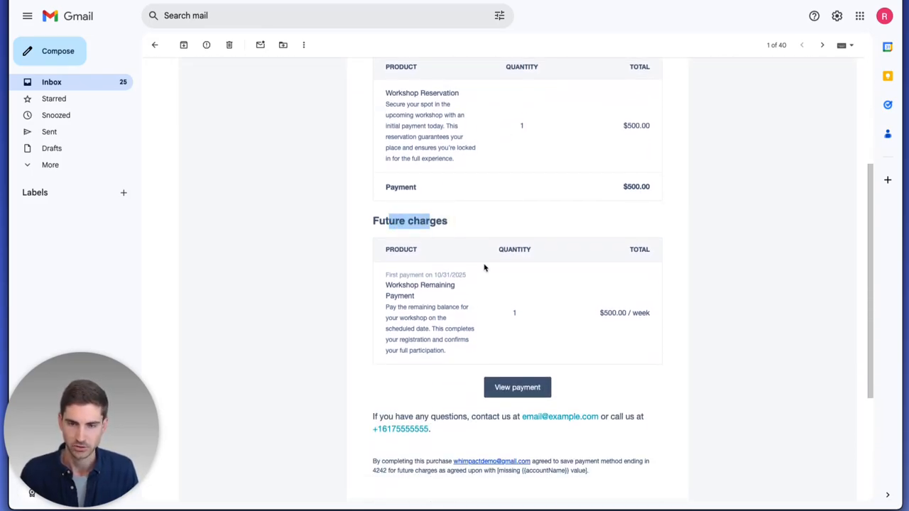
{"action": "left_click_drag", "start_coordinate": [618, 312], "coordinate": [630, 316]}
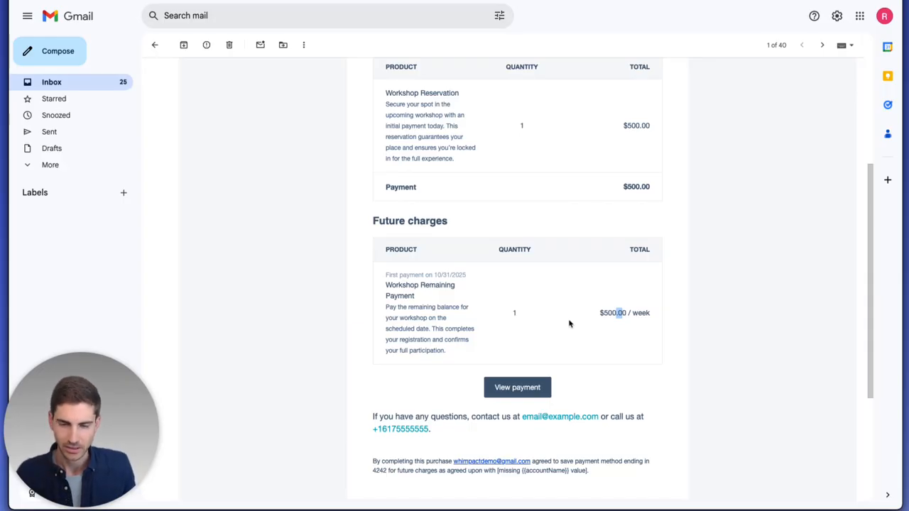
{"action": "double_click", "coordinate": [515, 313]}
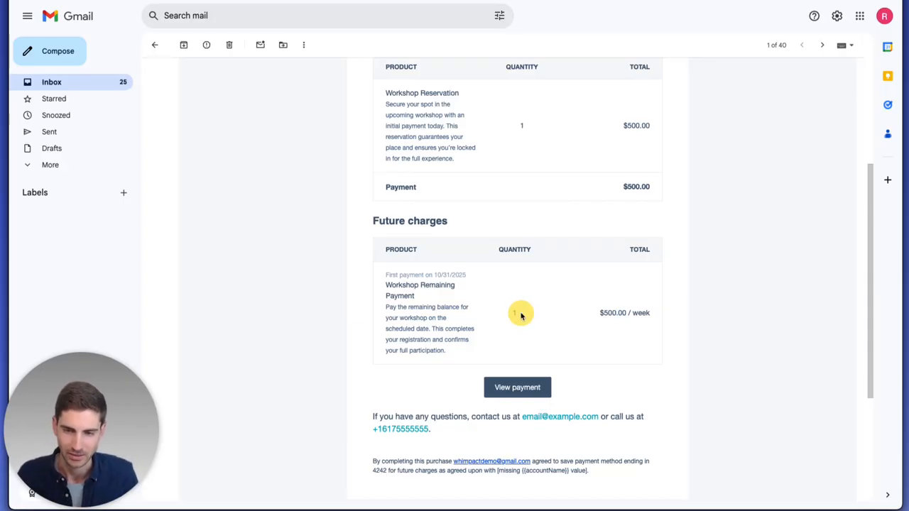
{"action": "left_click_drag", "start_coordinate": [627, 315], "coordinate": [657, 319]}
{"action": "left_click", "coordinate": [656, 320]}
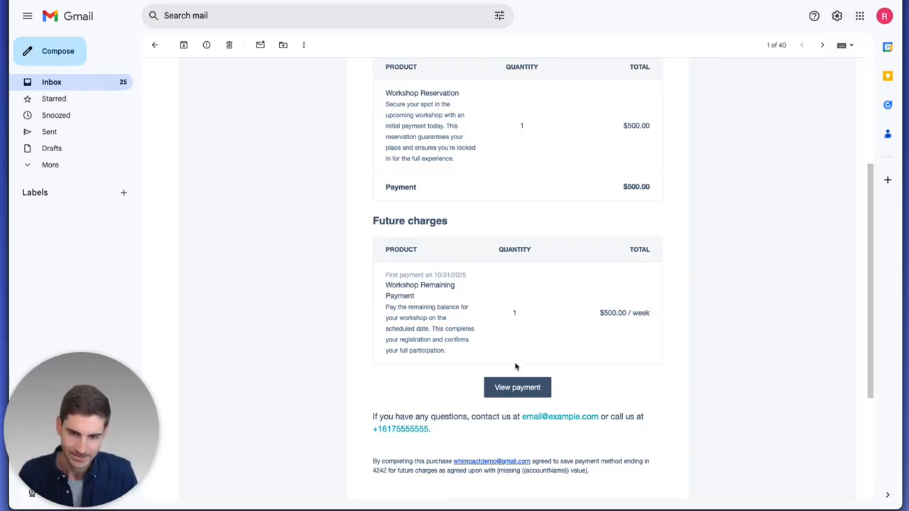